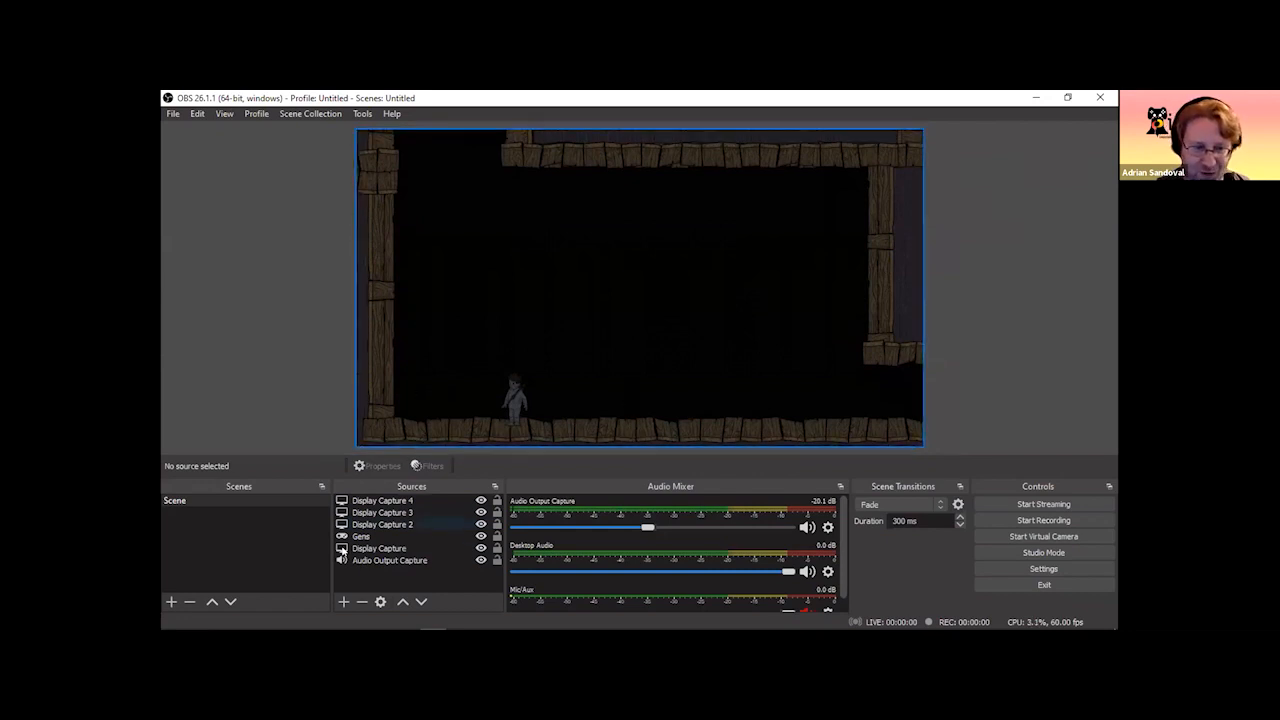
Add a new Display Capture source named Display Capture 5 and check which displays it can capture.
click(343, 603)
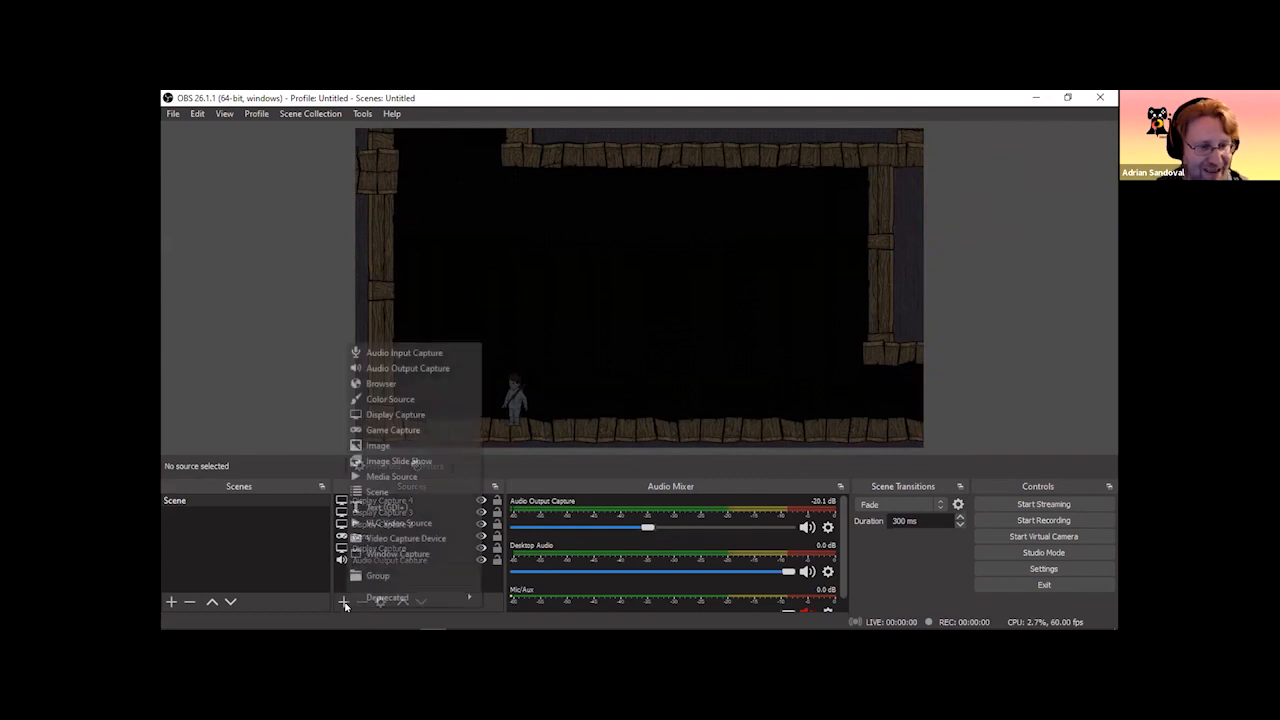
click(426, 415)
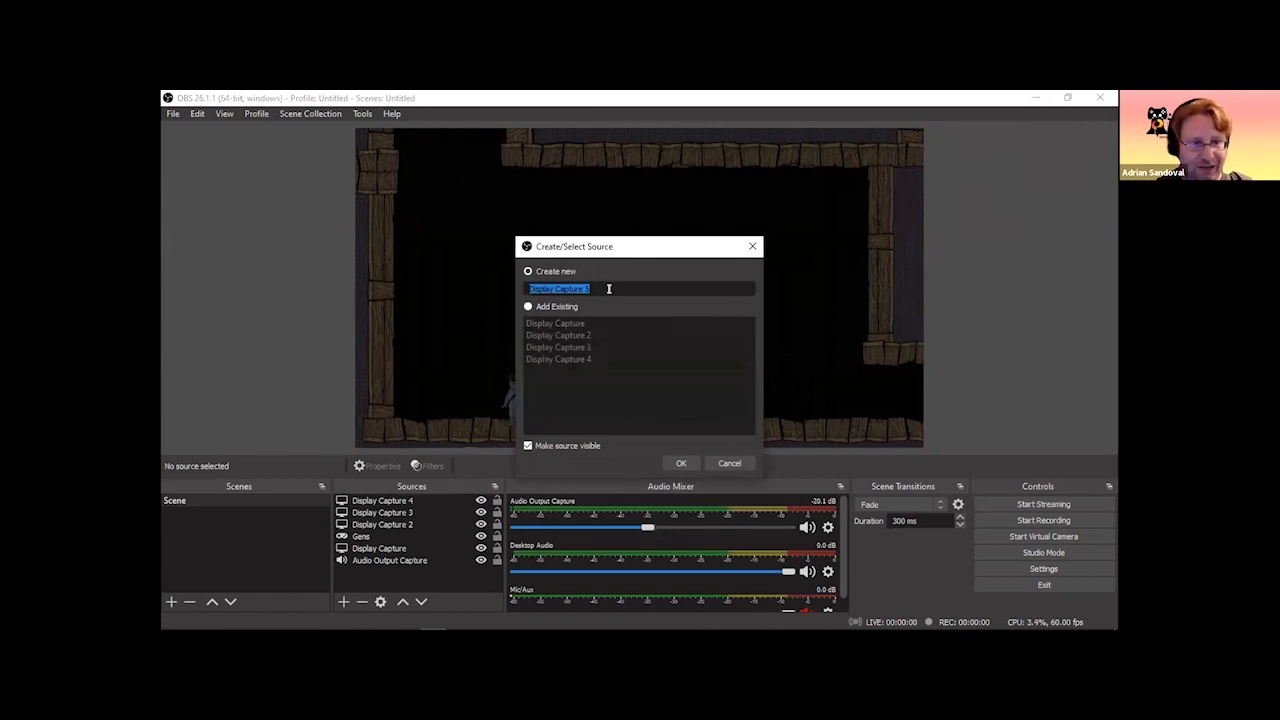
click(681, 463)
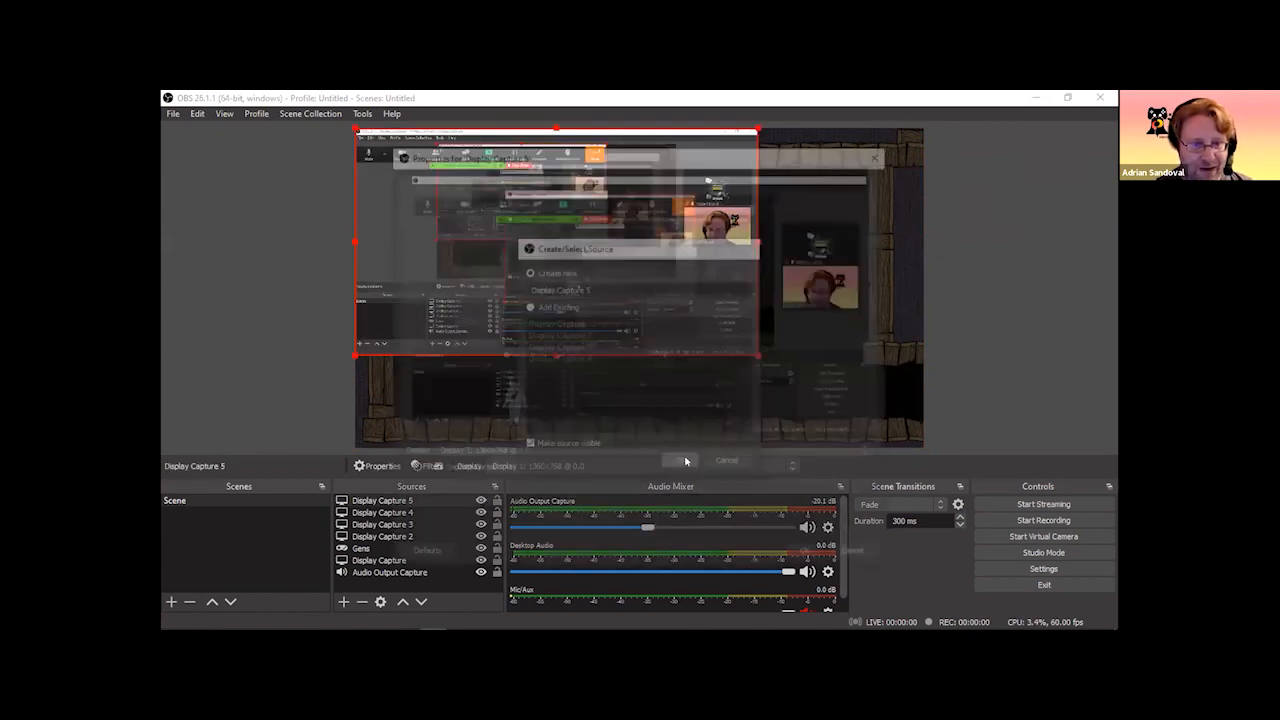
click(537, 452)
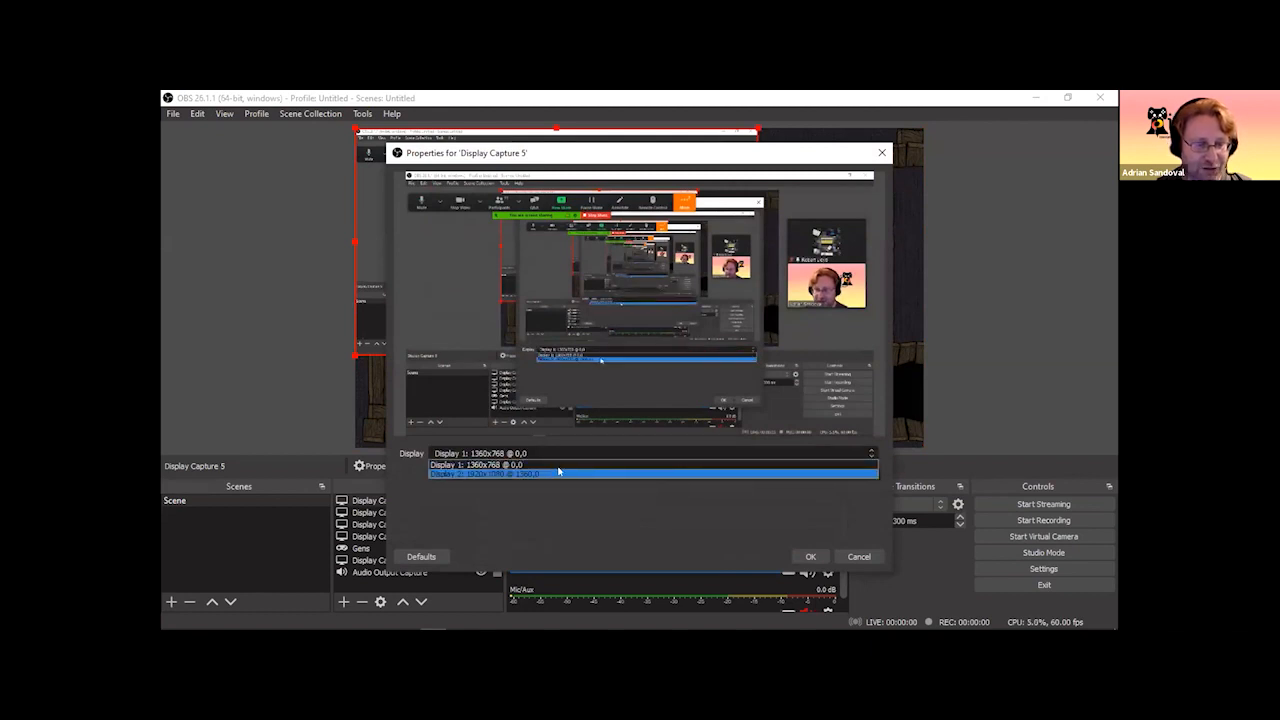
click(842, 560)
click(857, 557)
Remove the Display Capture 5 source from the scene.
click(400, 510)
click(405, 502)
key(Delete)
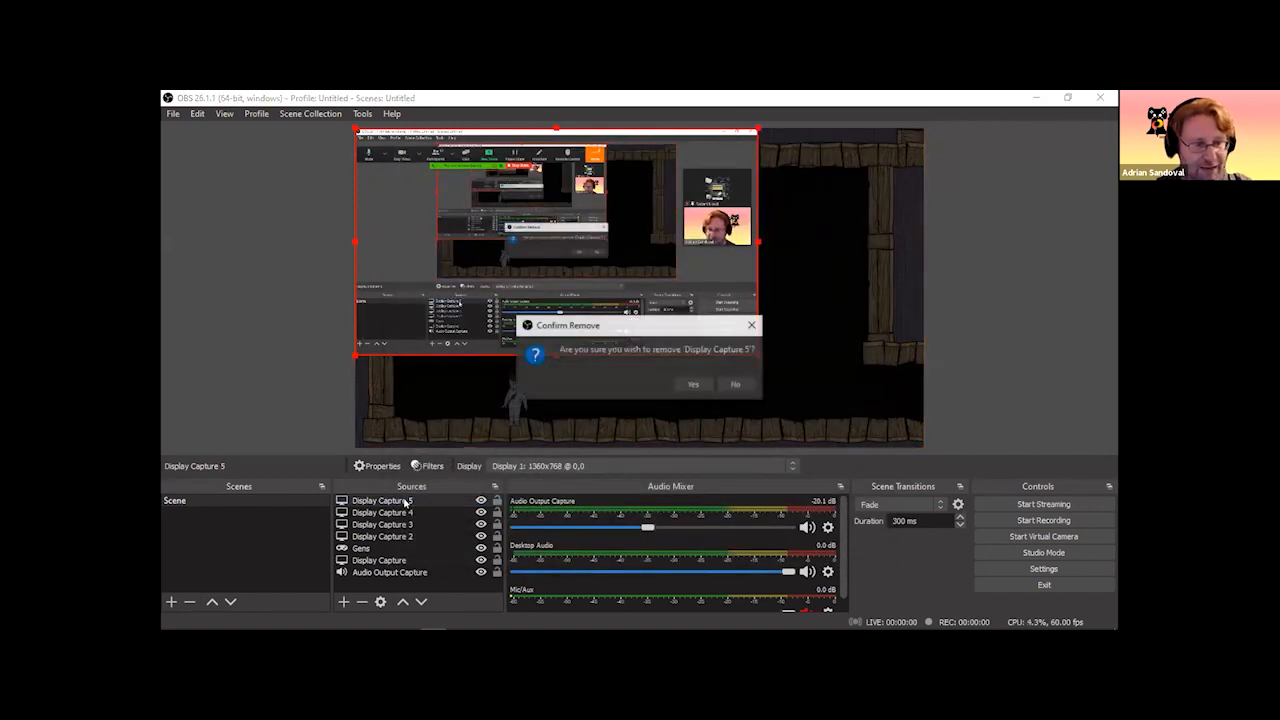
click(690, 385)
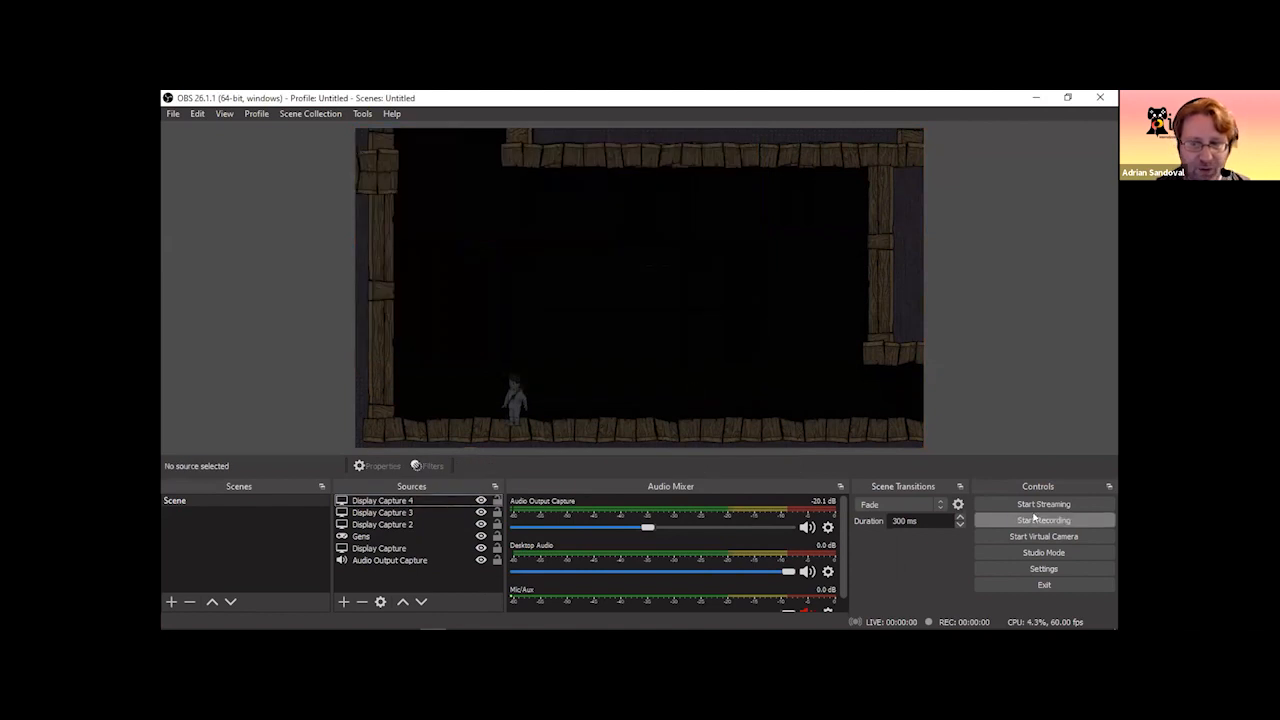
Review the video resolution and frame rate settings, and the output settings for the recording path and quality.
click(1052, 570)
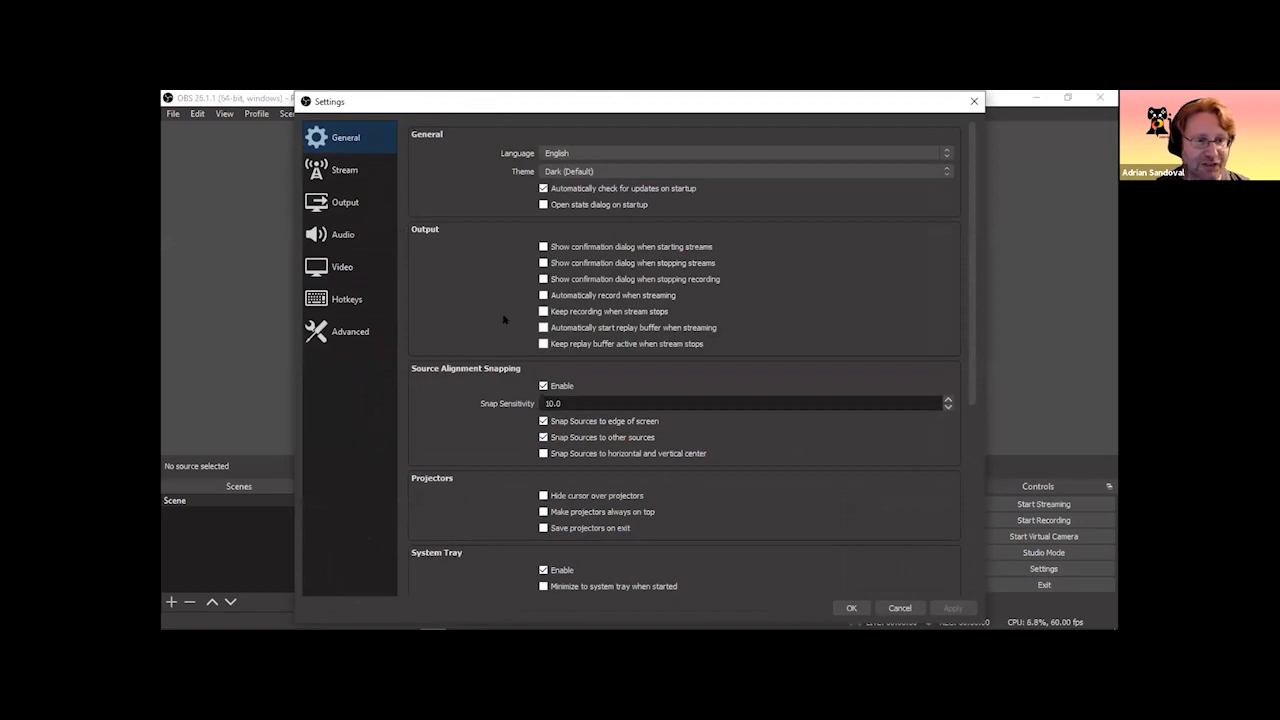
click(346, 266)
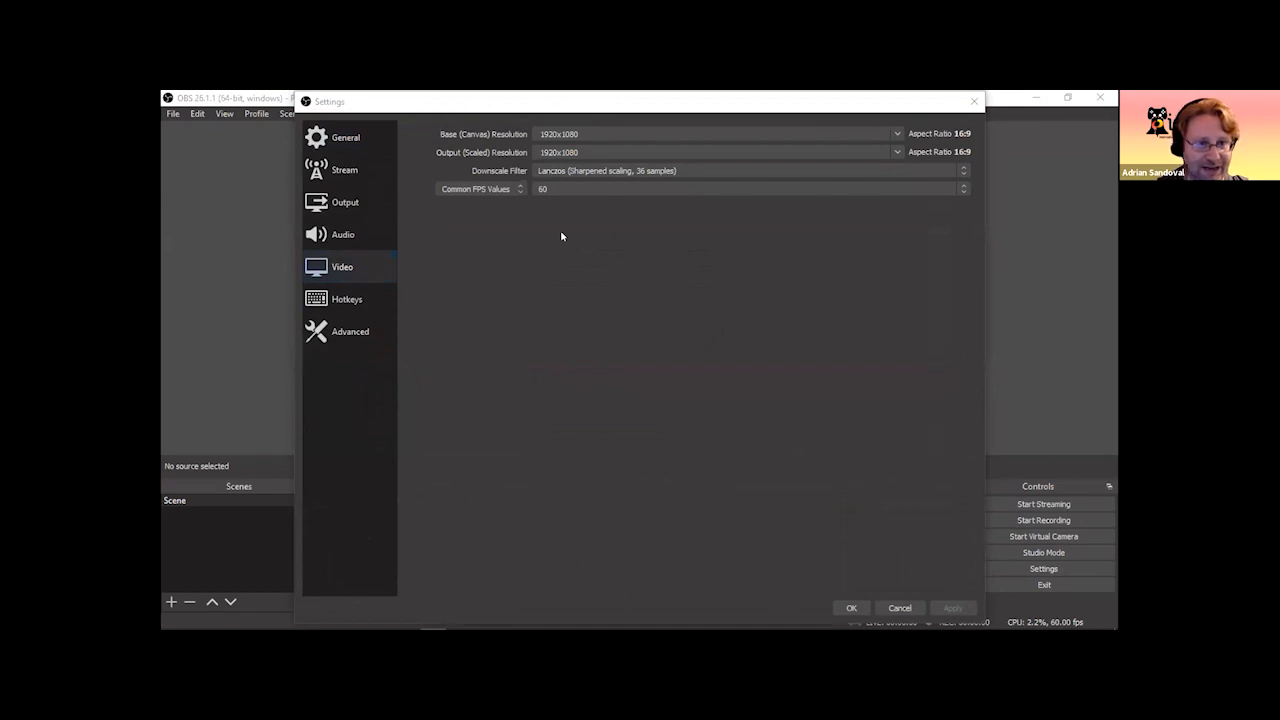
click(349, 203)
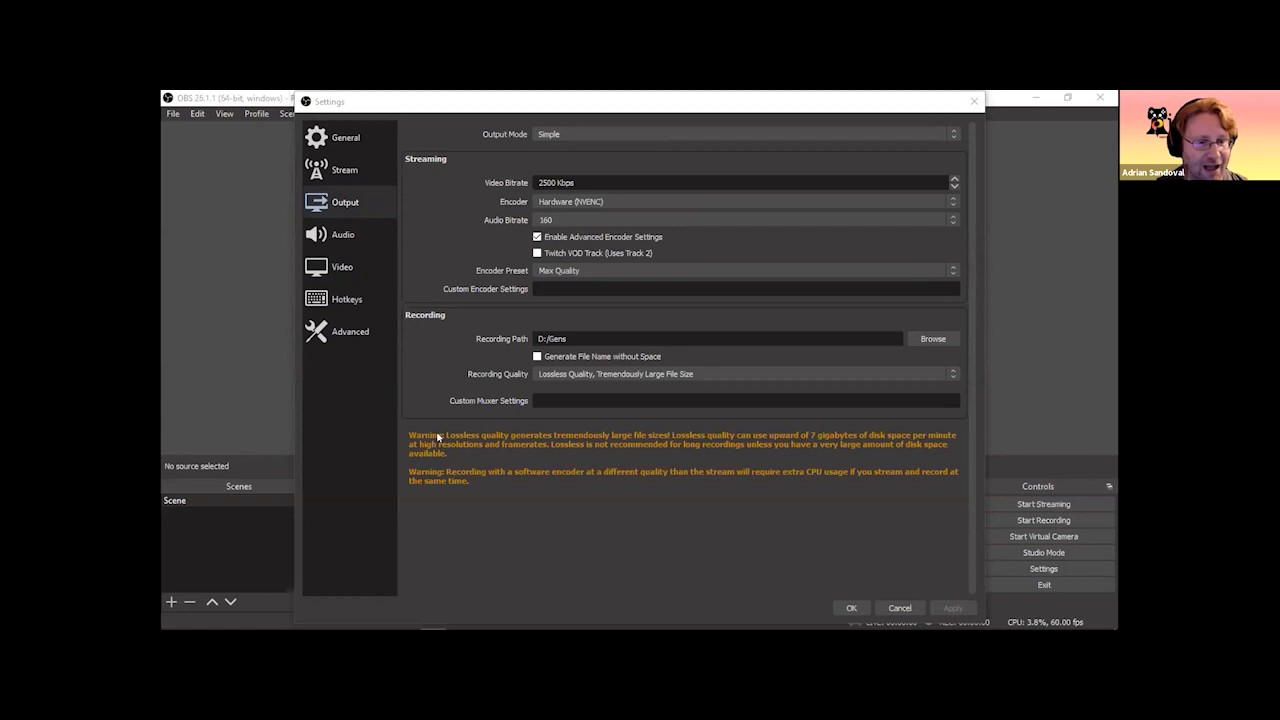
click(587, 336)
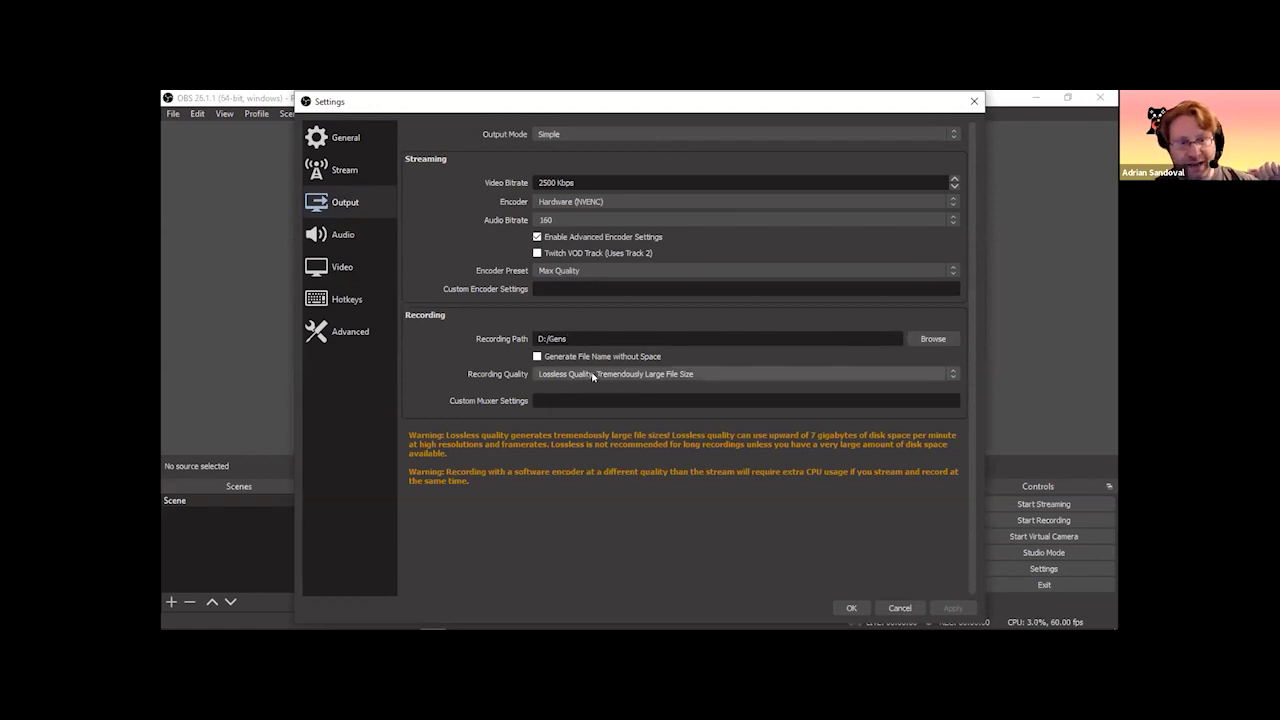
Try Indistinguishable Quality for recordings, restore Lossless Quality, Tremendously Large File Size, and save the settings.
click(588, 375)
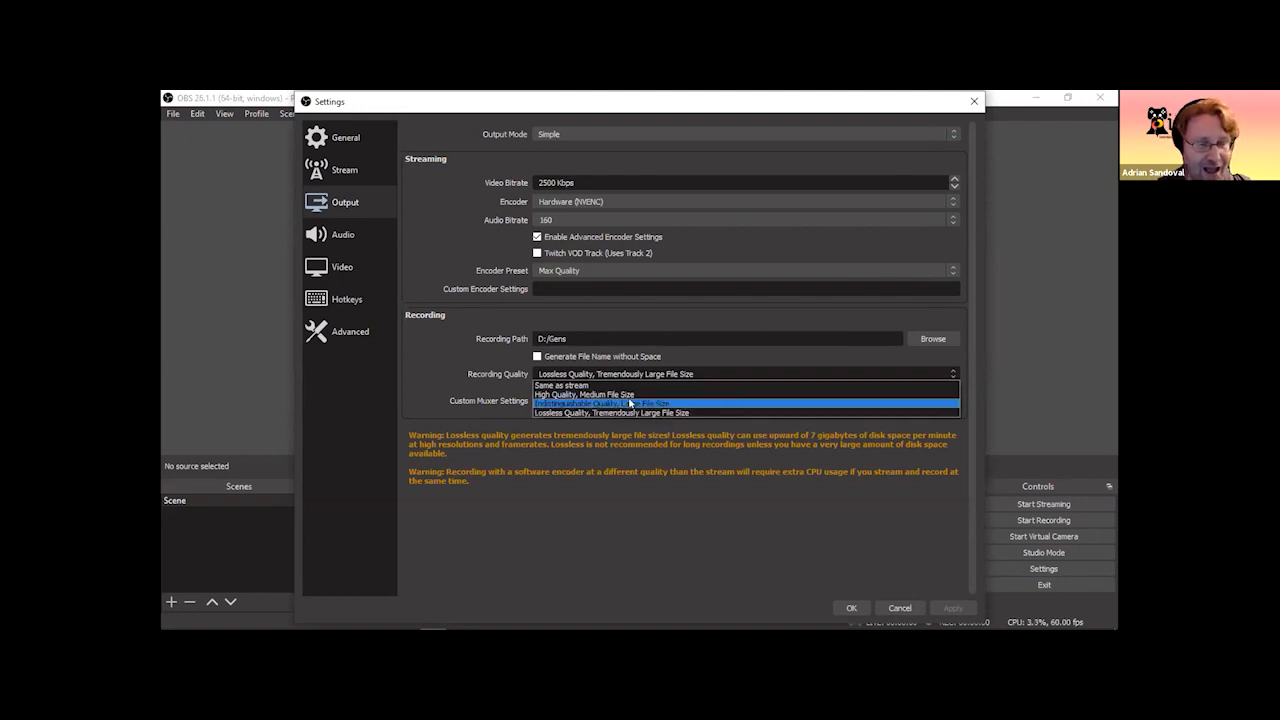
click(630, 403)
click(626, 376)
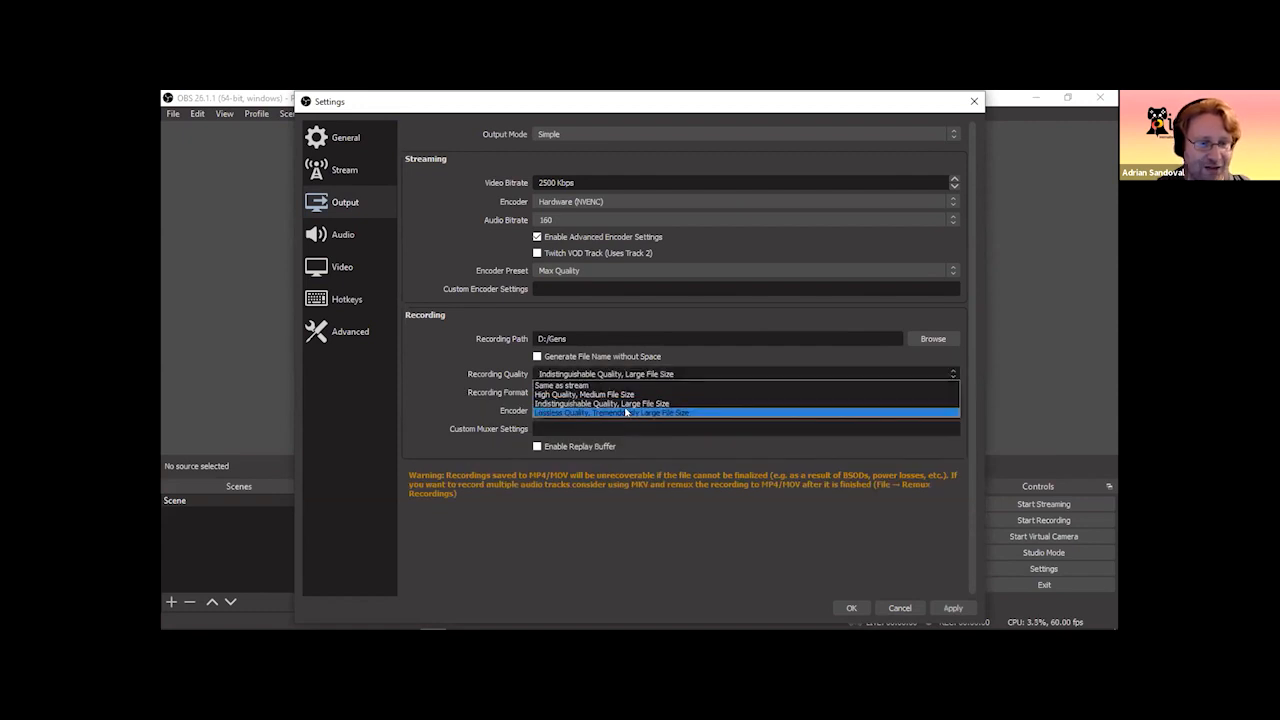
click(626, 412)
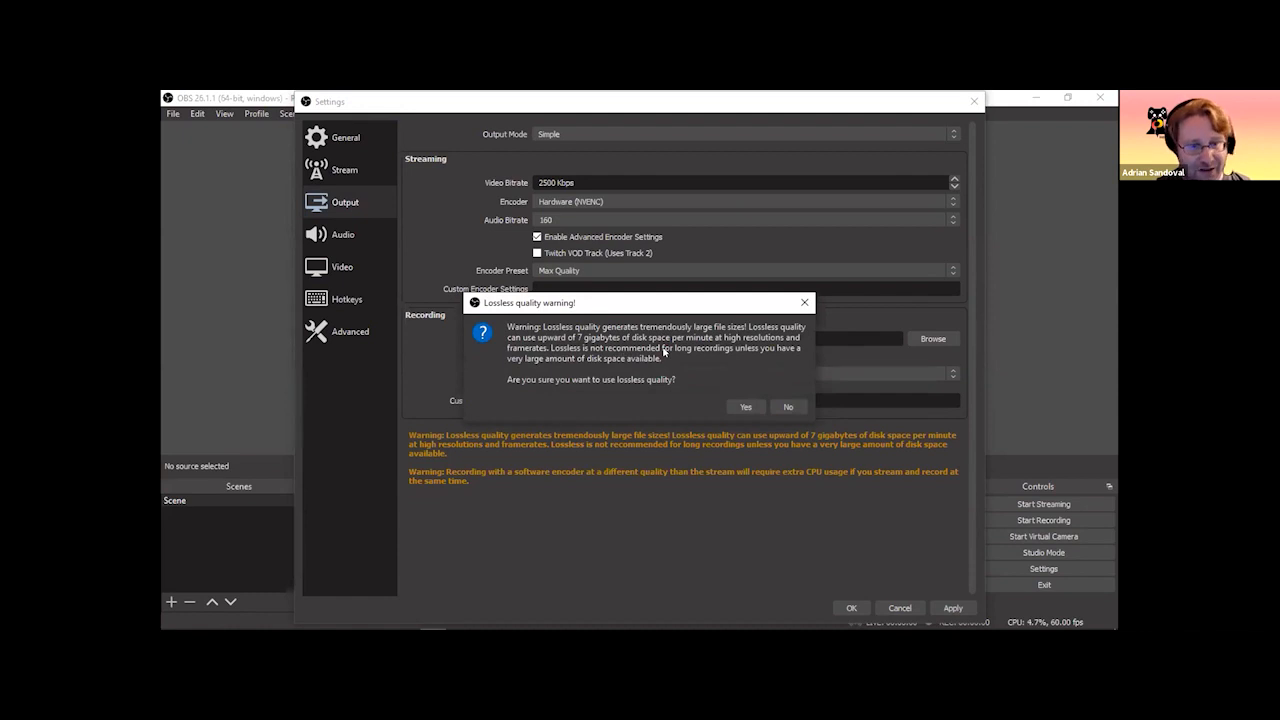
click(742, 407)
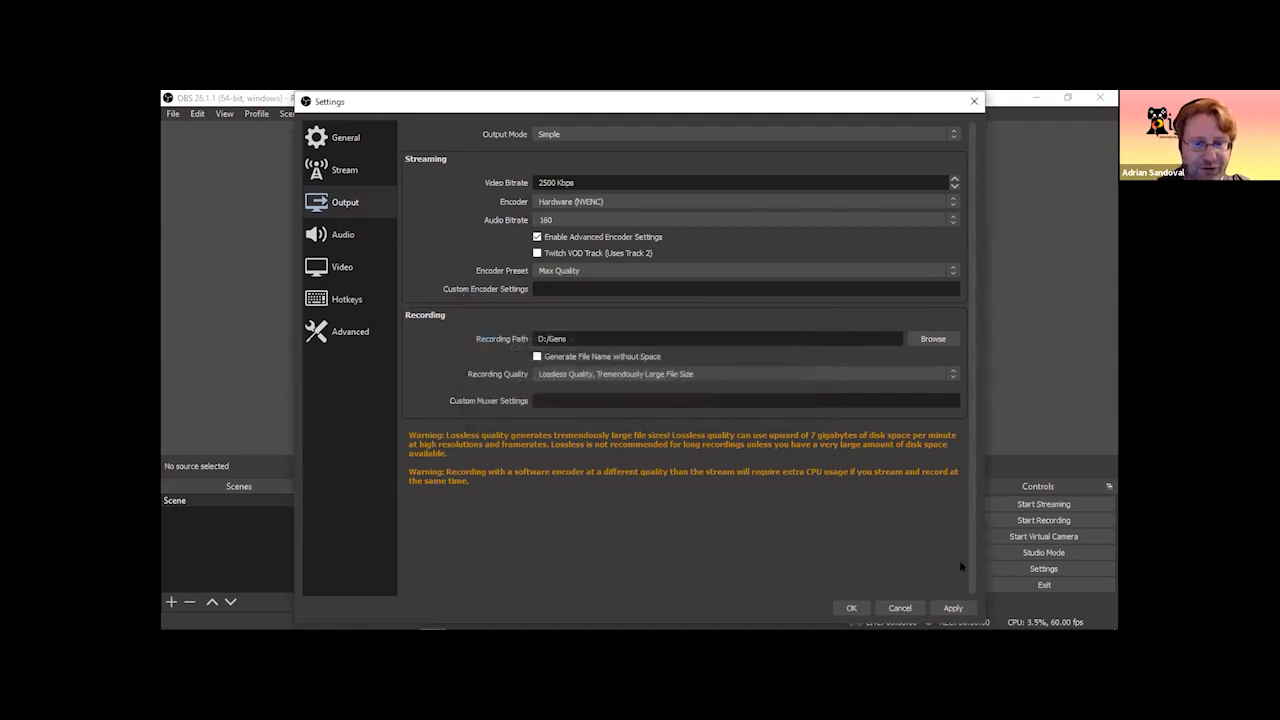
click(851, 608)
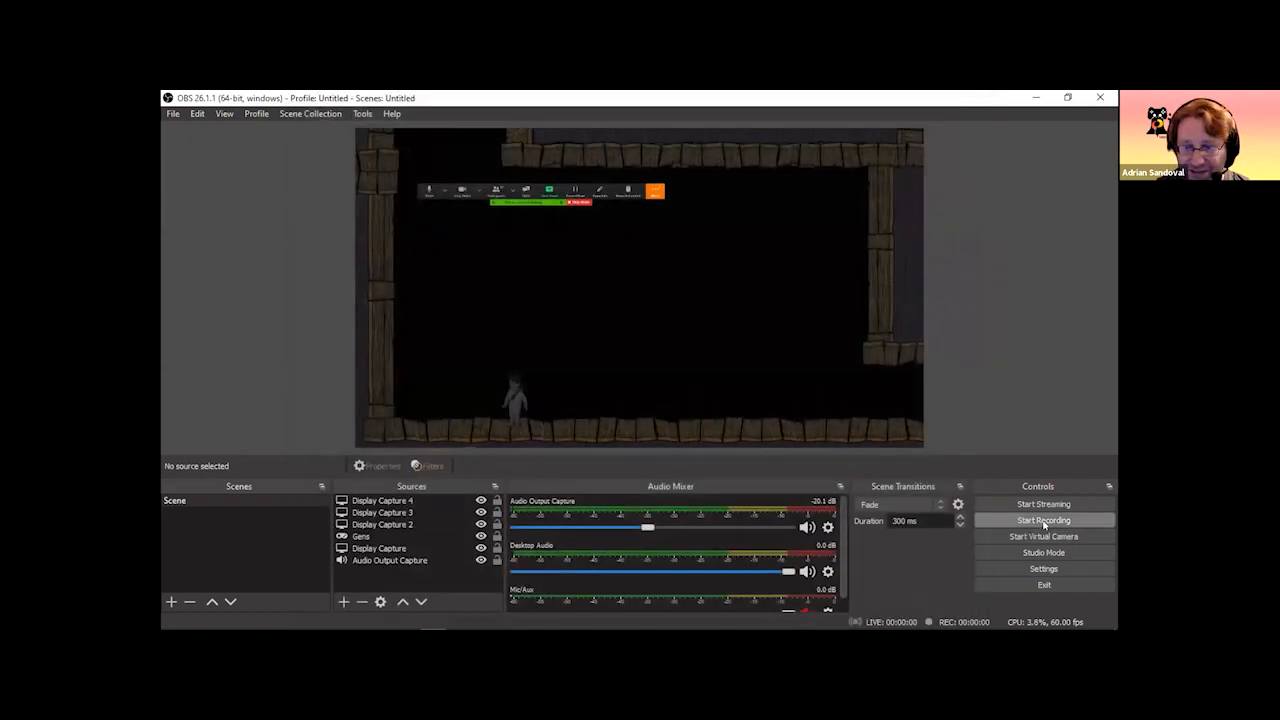
Switch to Premiere Pro, play the recorded gameplay clip from near its start, and scrub through it on the timeline.
mouse_move(498, 626)
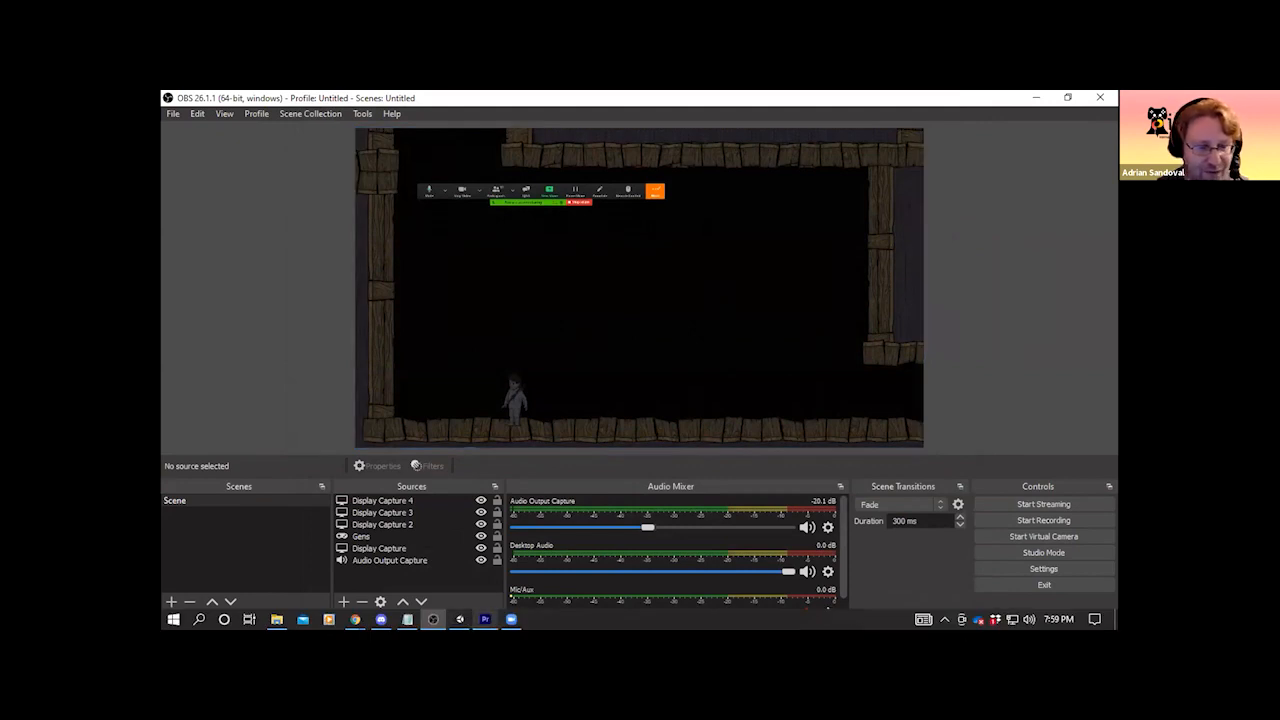
click(485, 619)
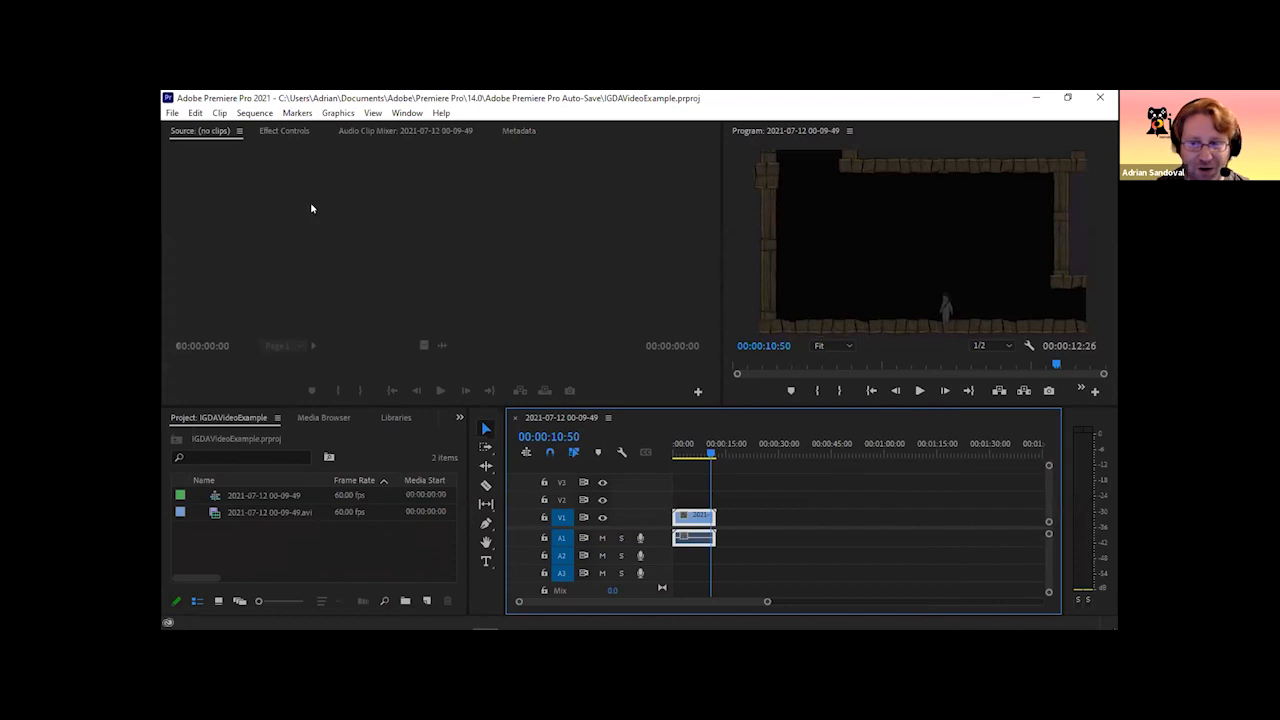
key(space)
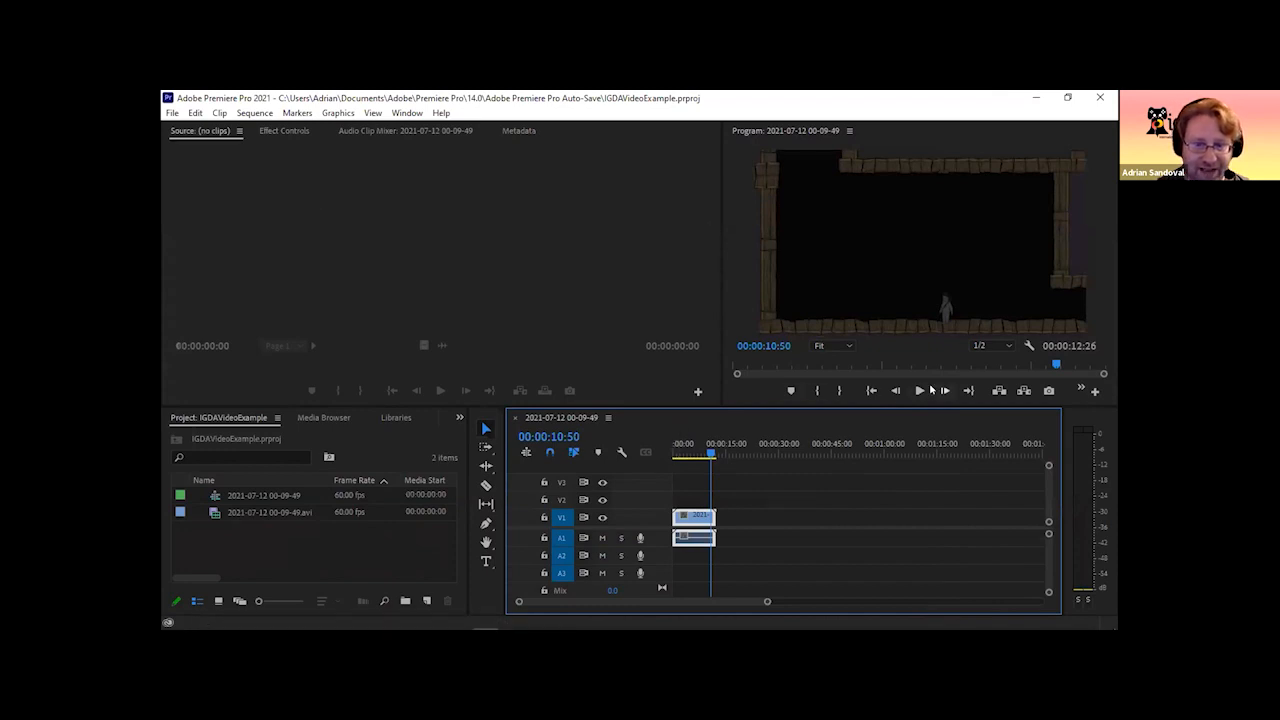
click(679, 449)
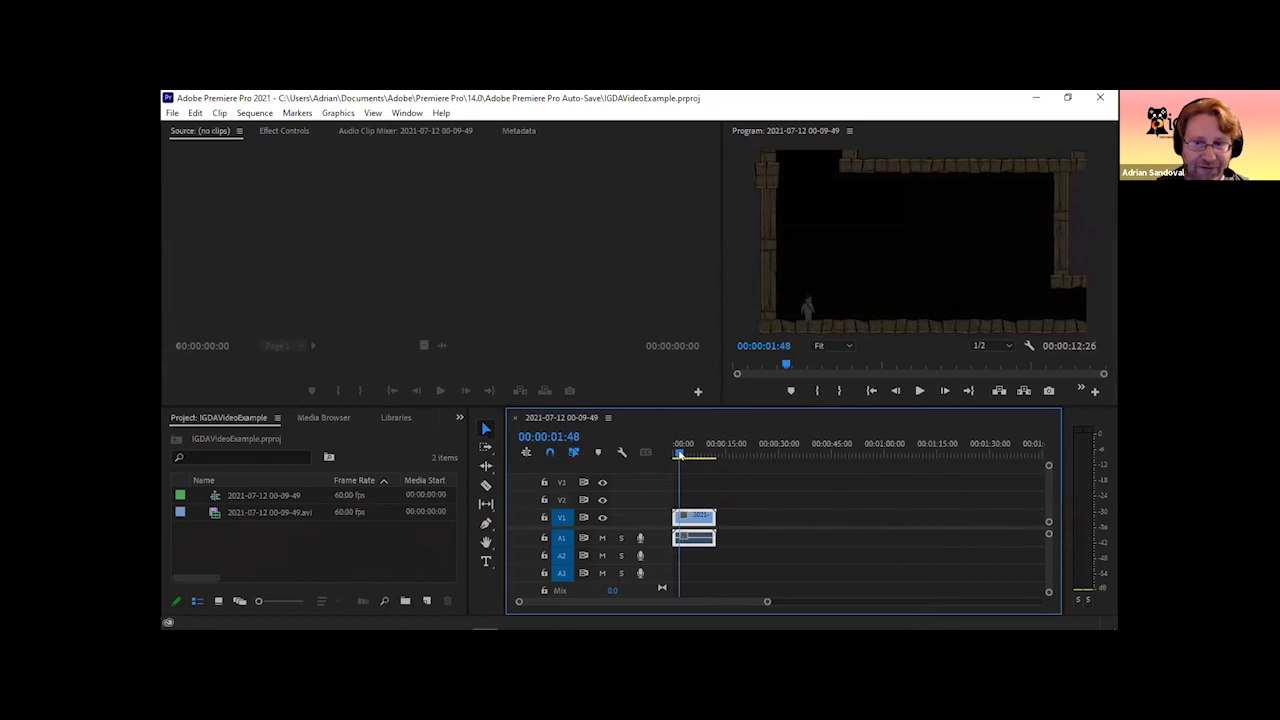
click(920, 391)
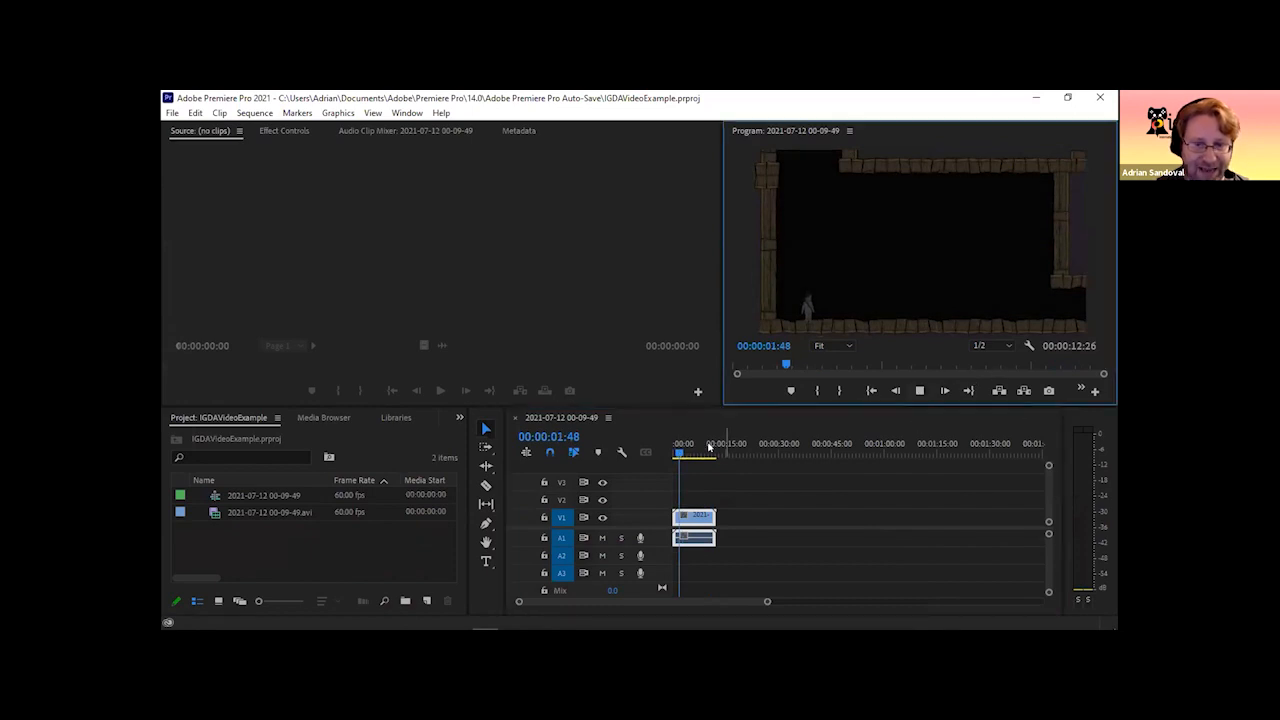
click(922, 391)
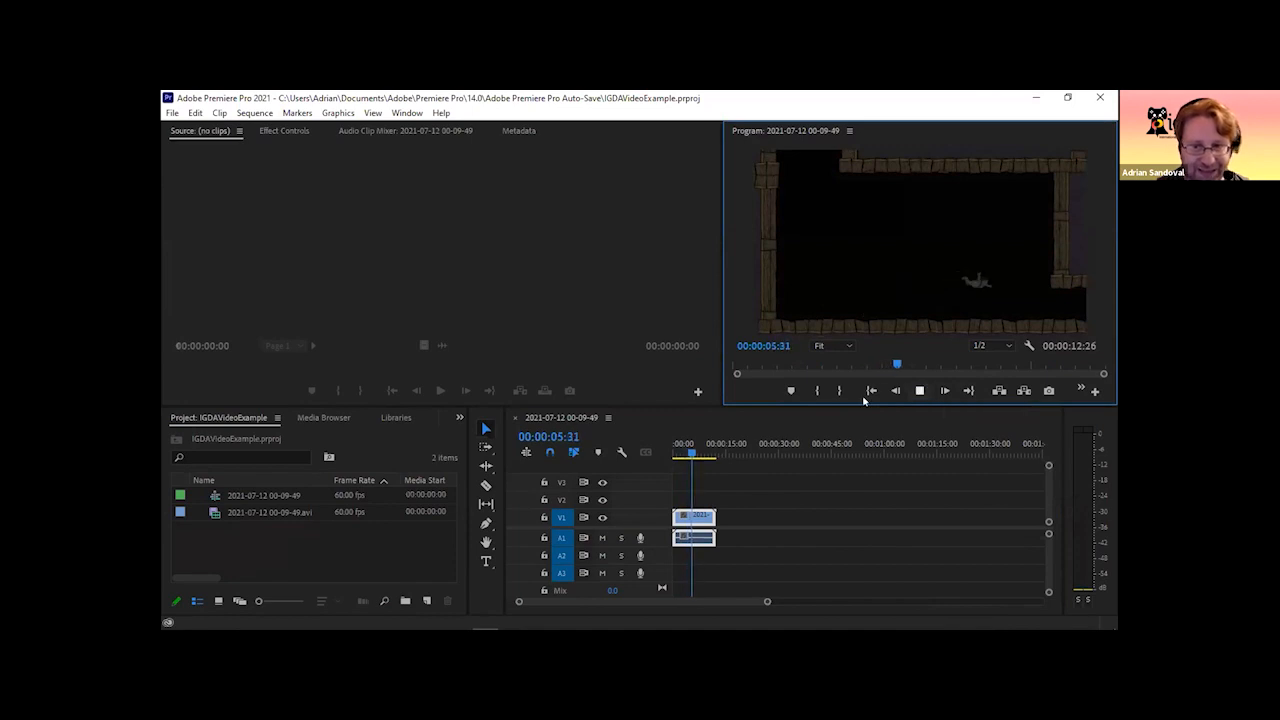
drag(684, 457, 701, 456)
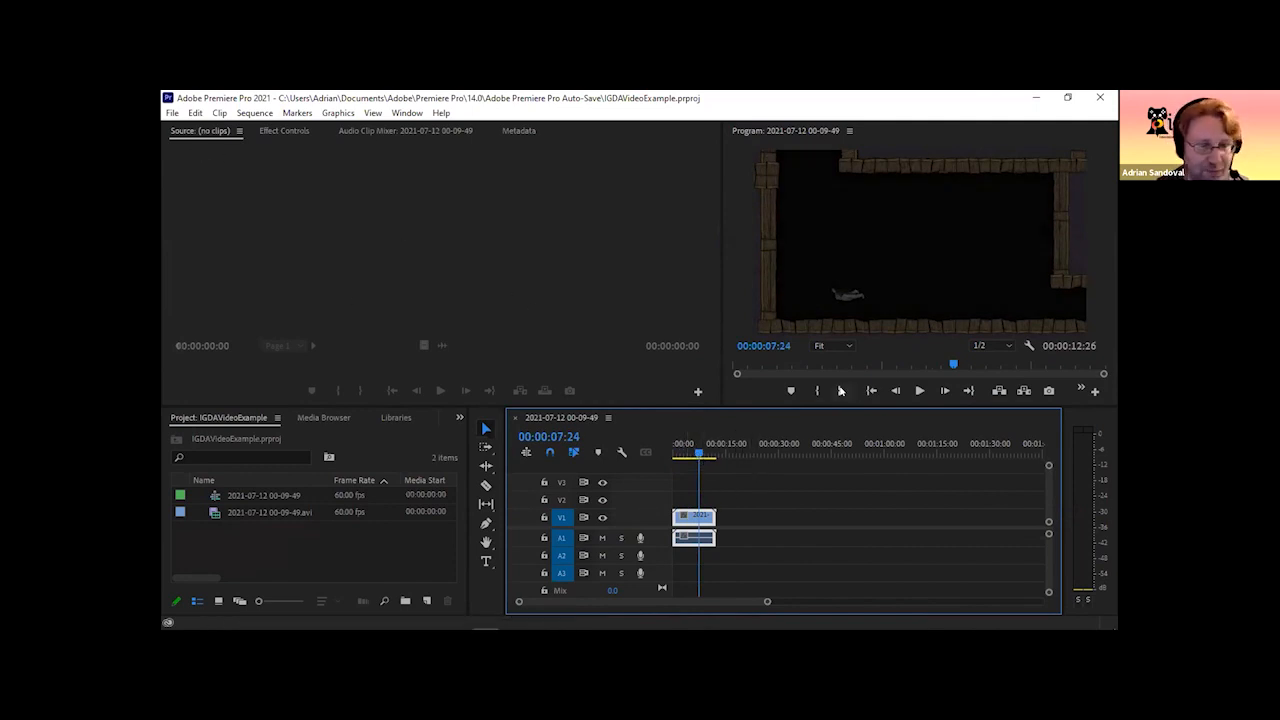
drag(697, 458, 693, 457)
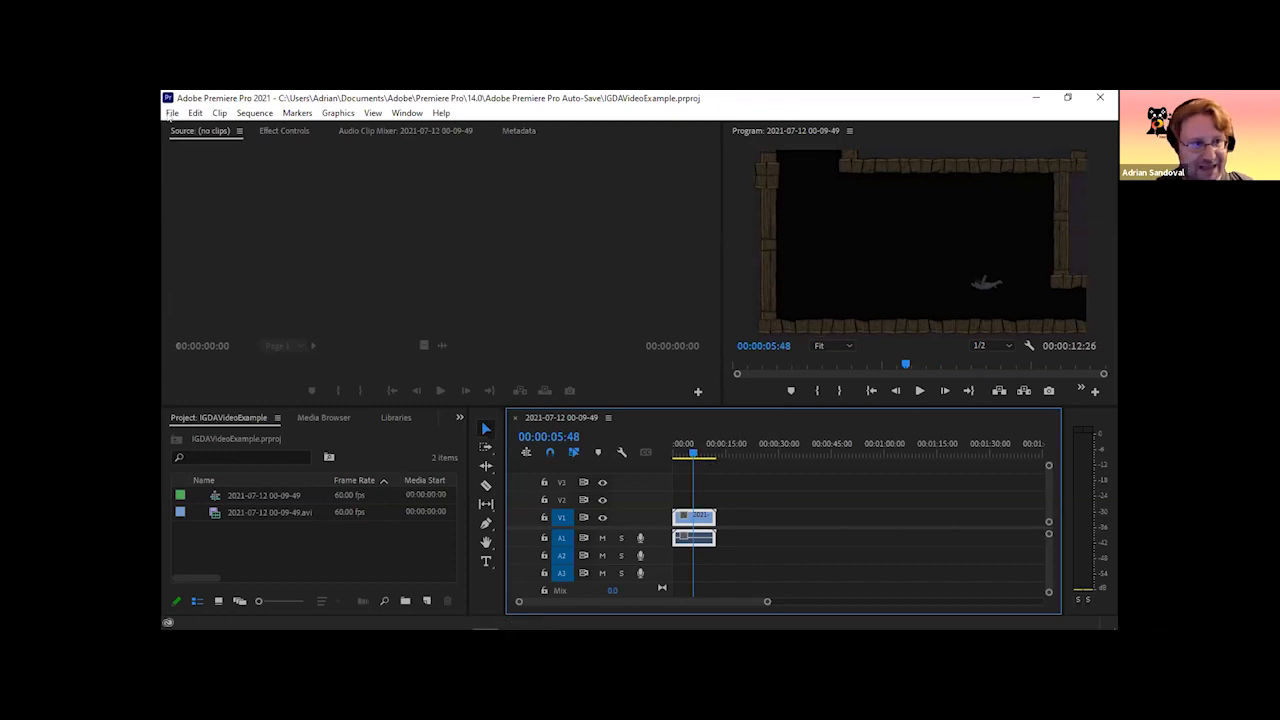
Open the media export settings for the sequence and review the available formats, keeping H.264.
click(172, 113)
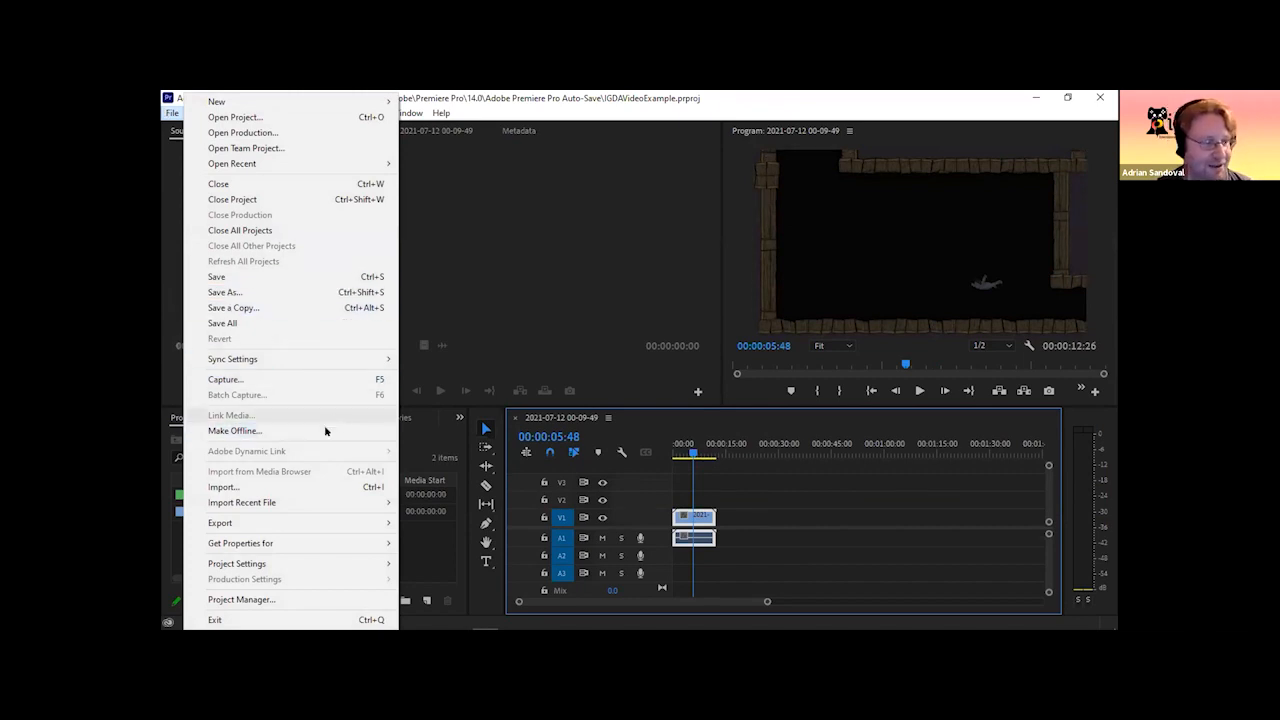
mouse_move(396, 522)
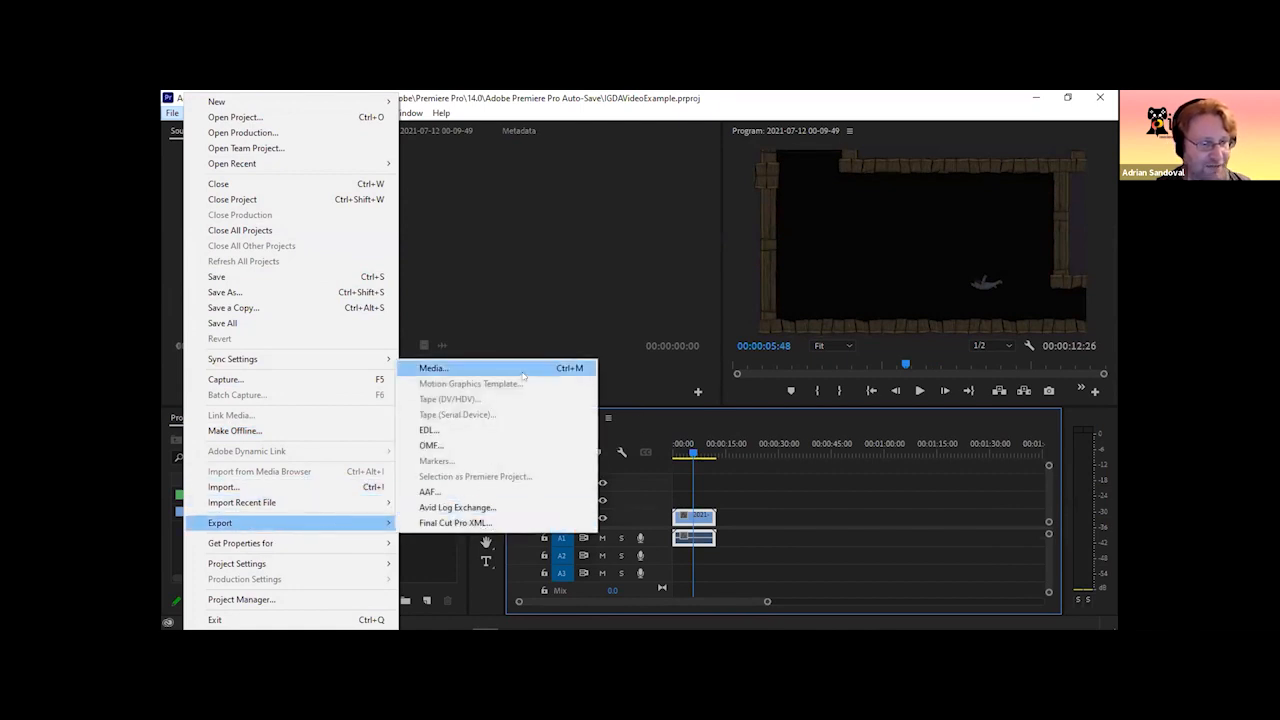
click(523, 372)
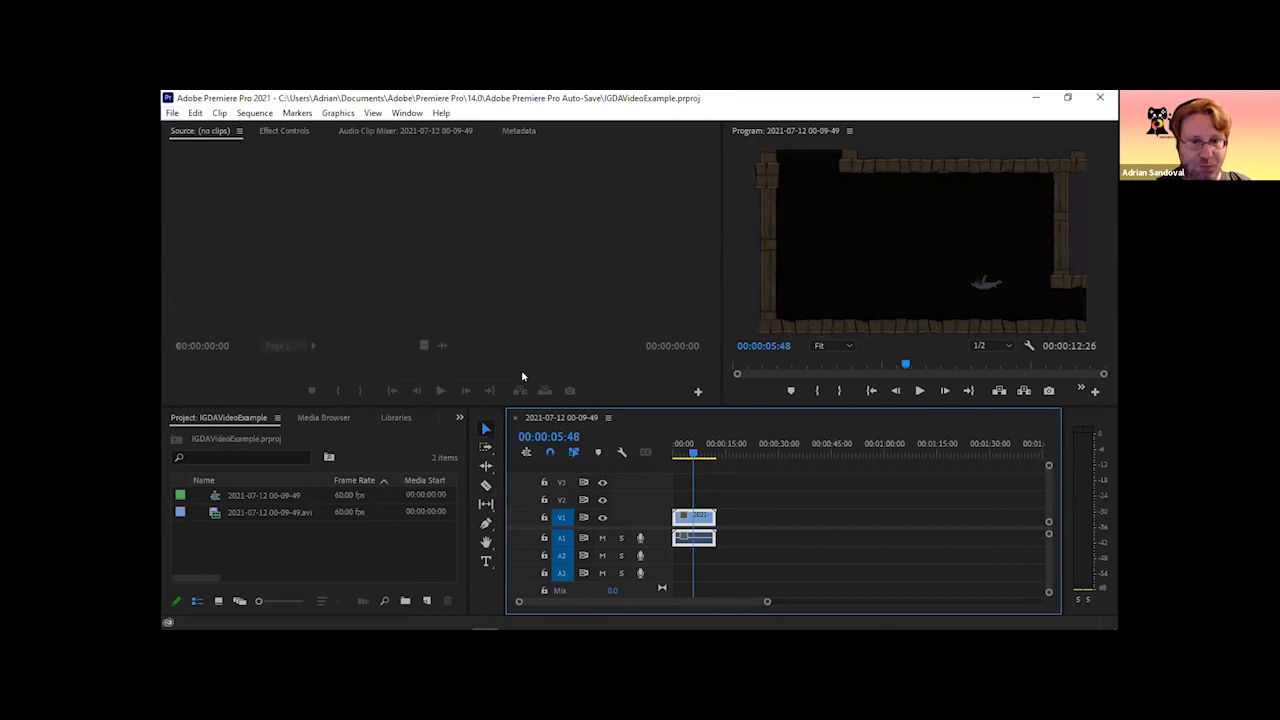
drag(814, 164, 808, 120)
click(820, 194)
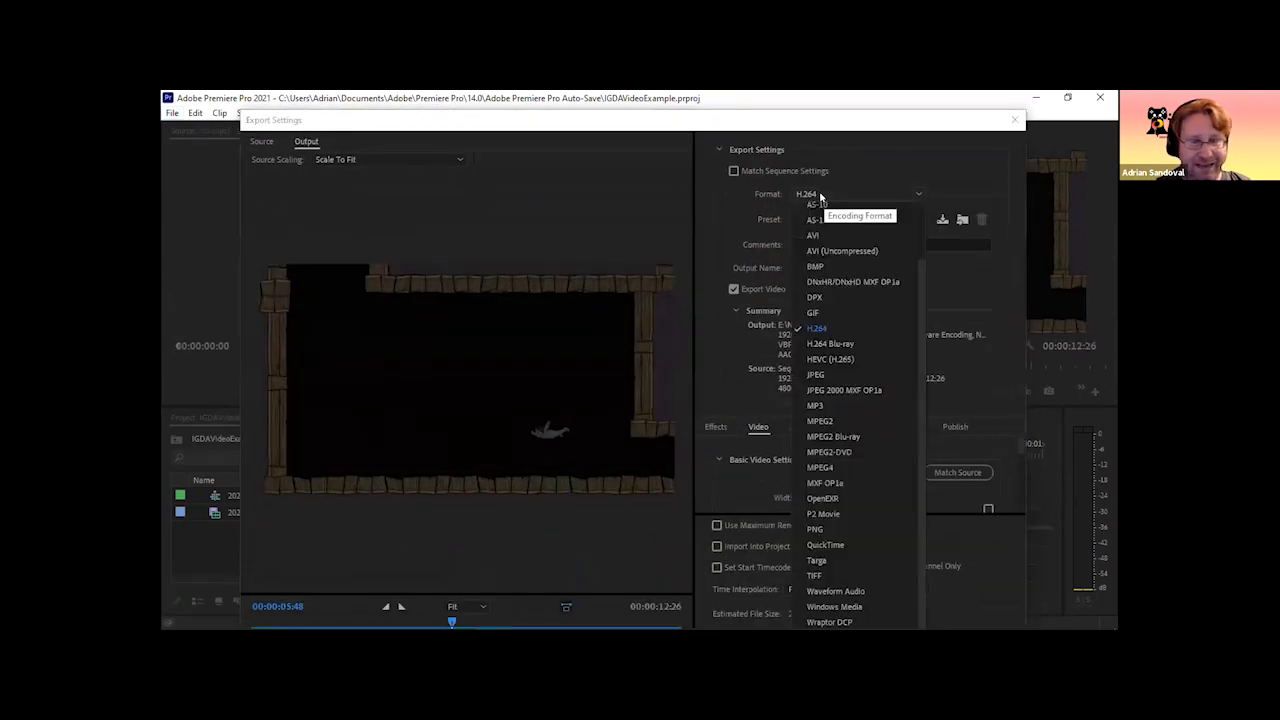
click(874, 194)
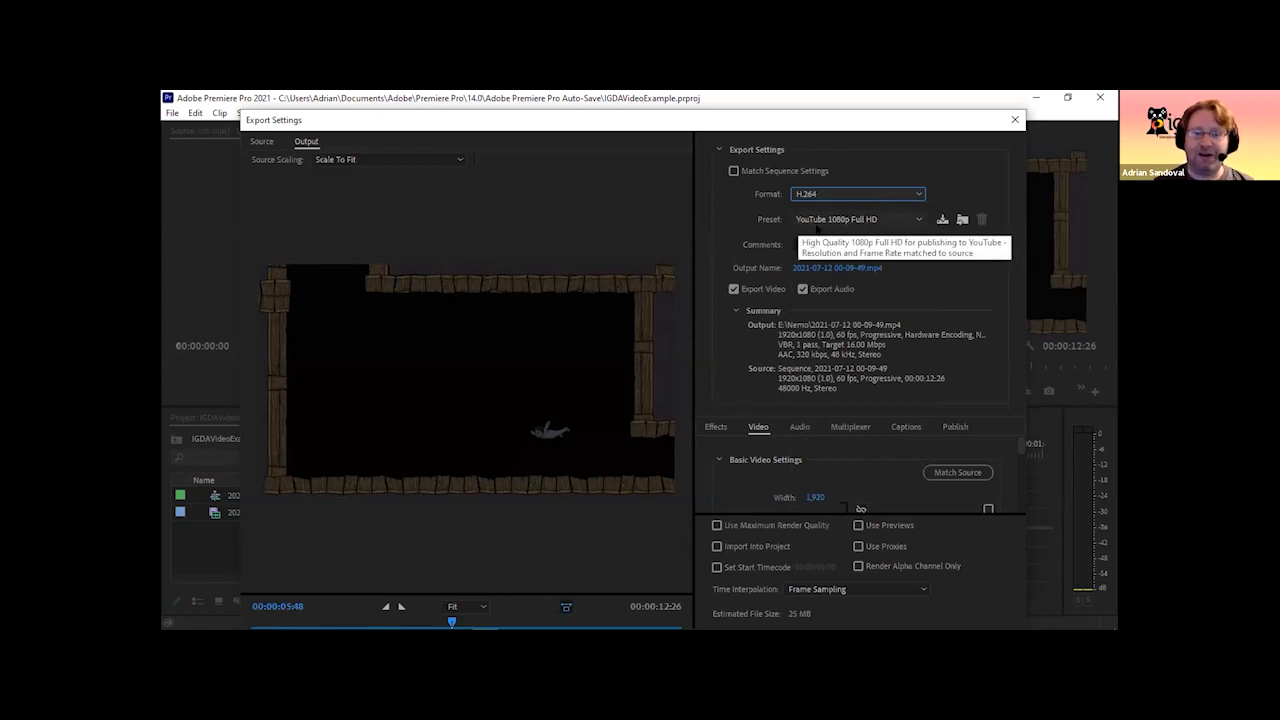
Browse the export presets, choose YouTube 1080p Full HD, and close the export settings without exporting.
click(874, 219)
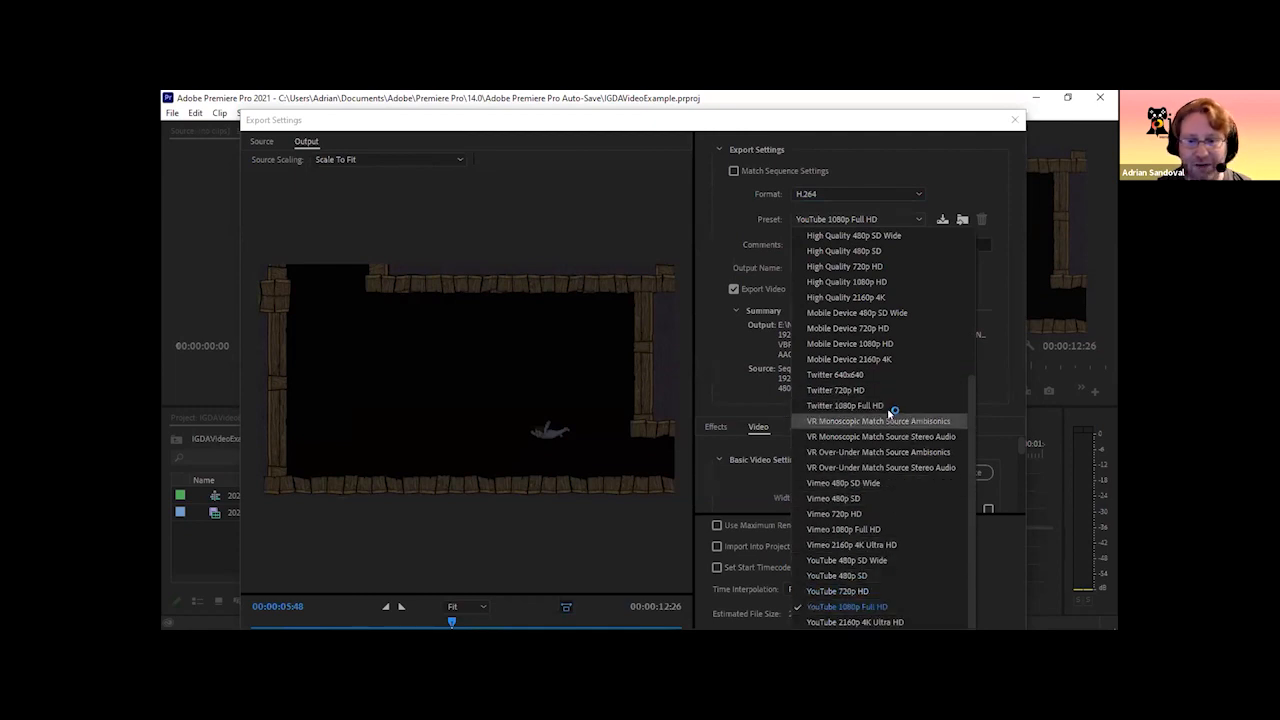
scroll(888, 408, up, 3)
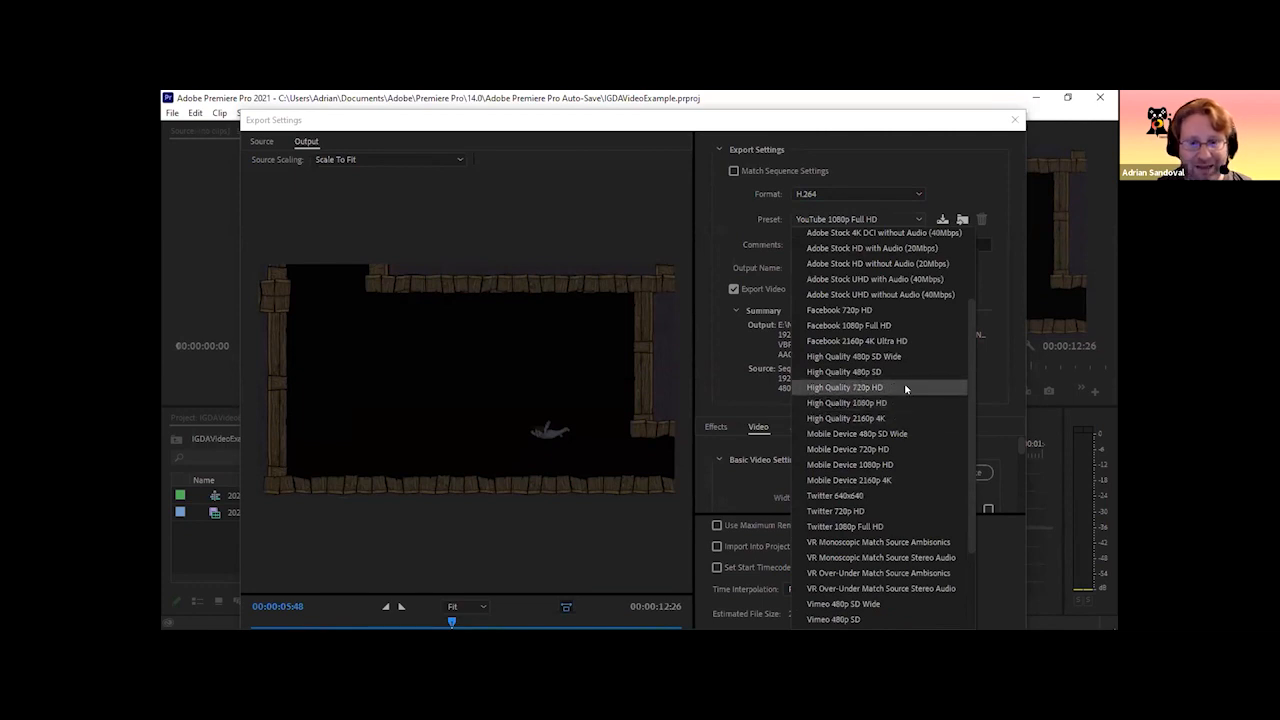
scroll(896, 408, down, 3)
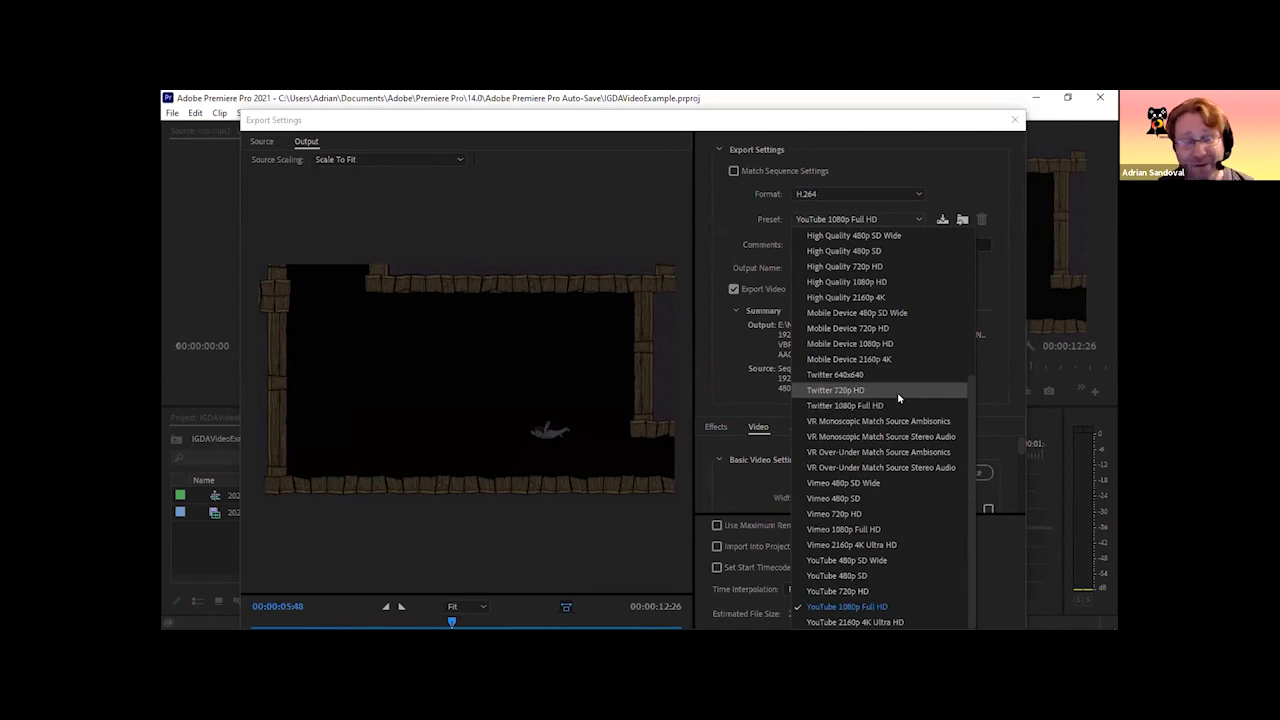
click(894, 604)
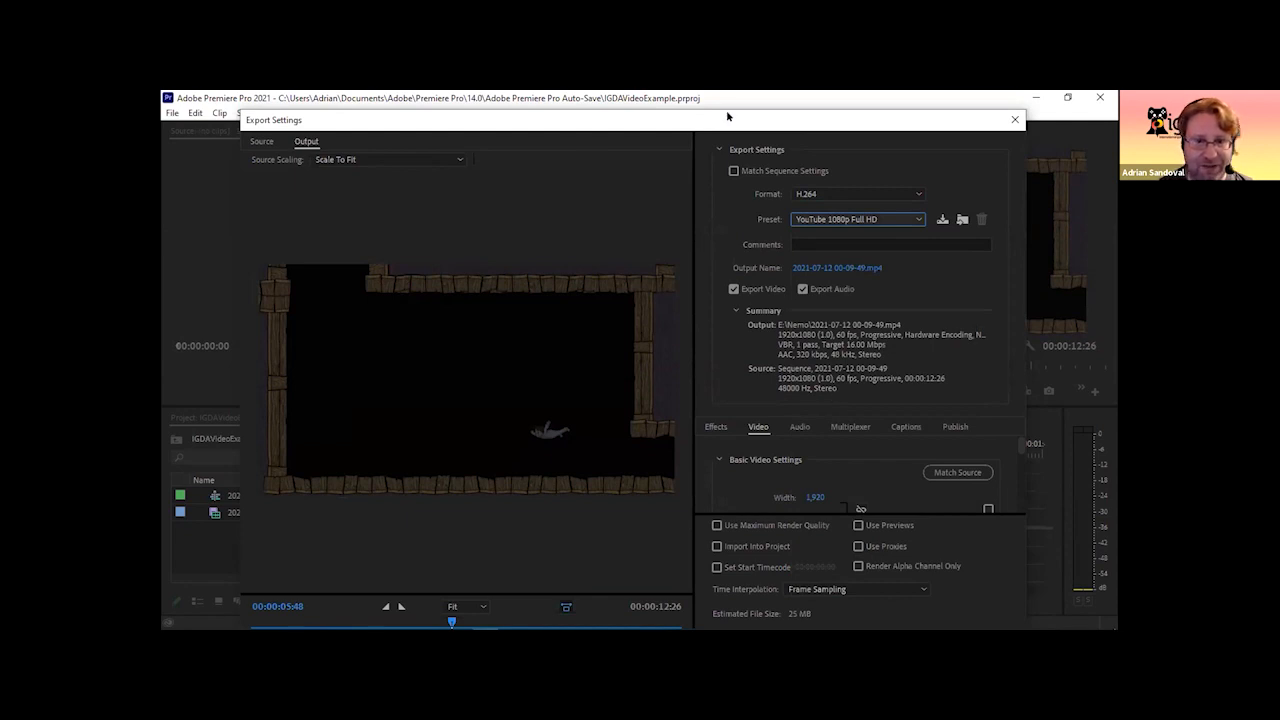
drag(727, 116, 728, 101)
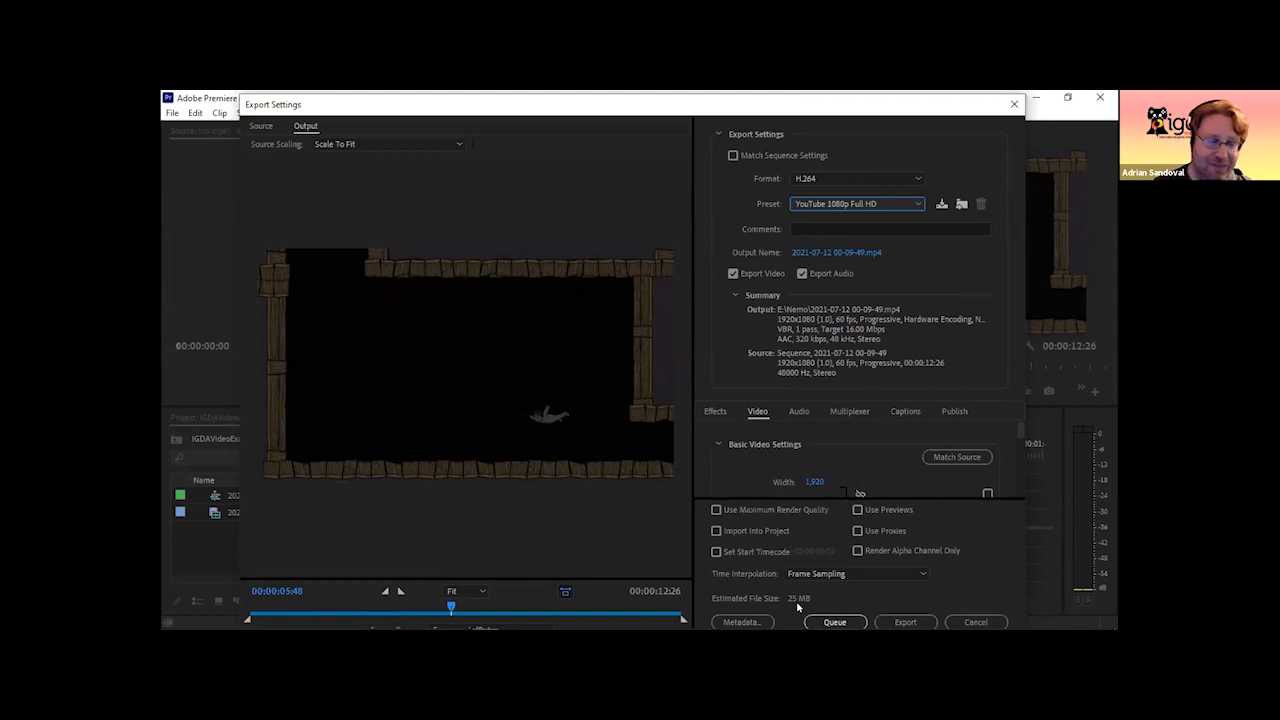
click(1013, 104)
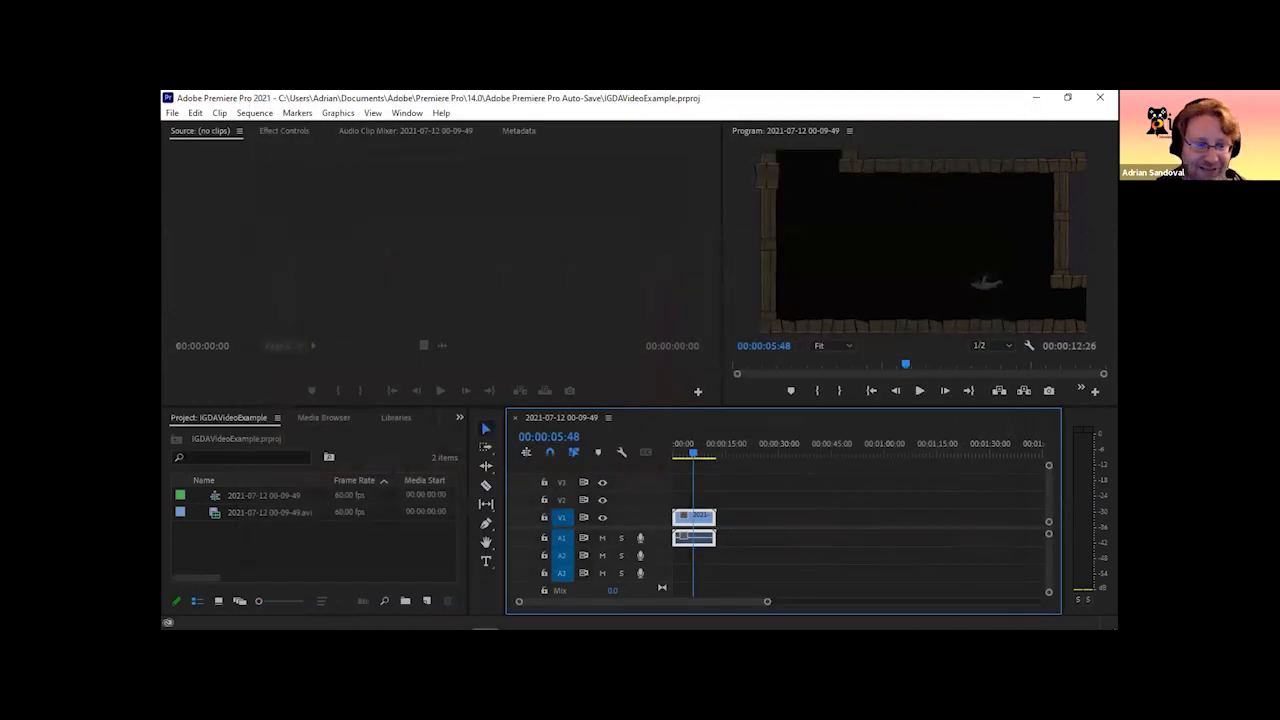
Switch to the 5MinFootage presentation in Google Slides in Chrome and advance to the "Any Questions?" slide.
mouse_move(355, 619)
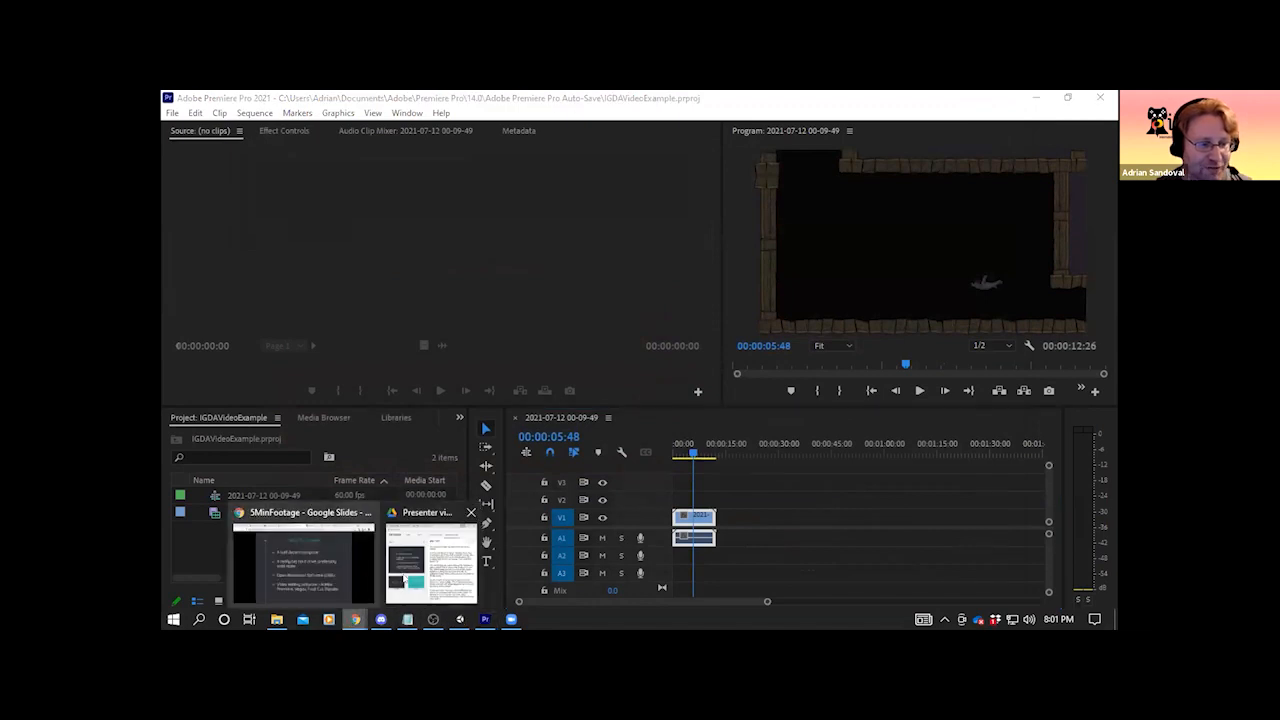
click(335, 569)
click(876, 372)
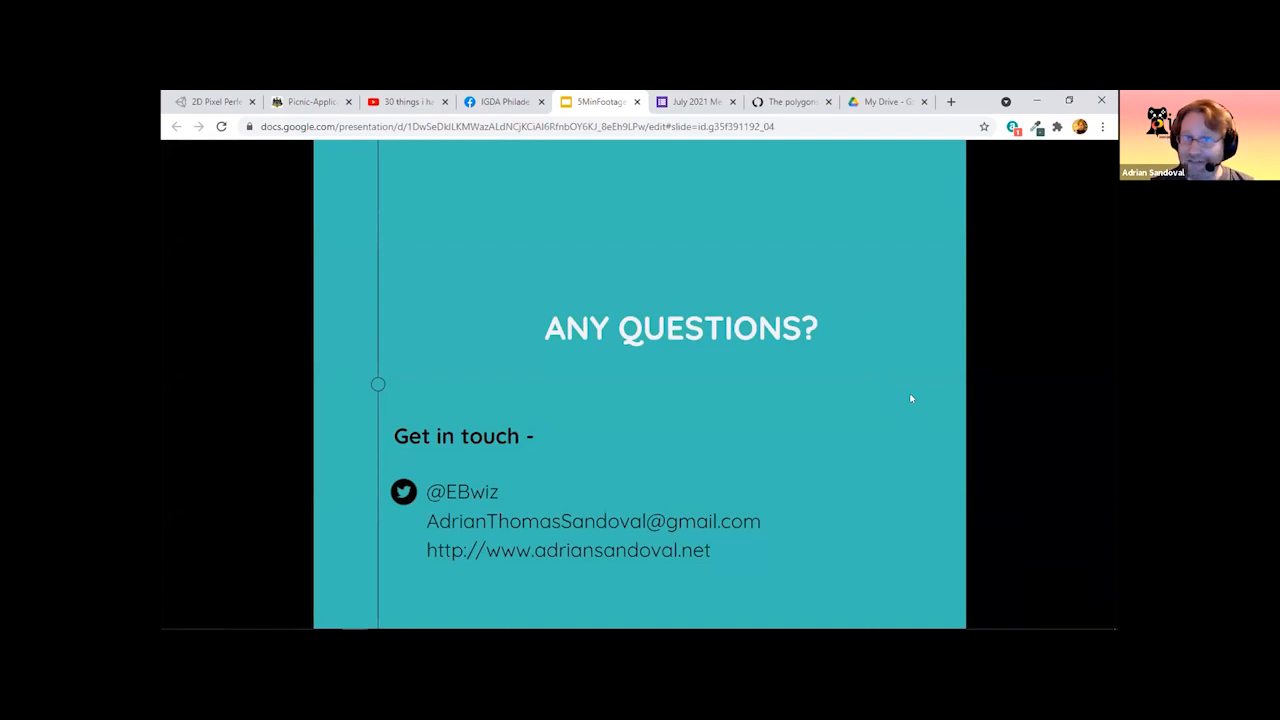
mouse_move(505, 627)
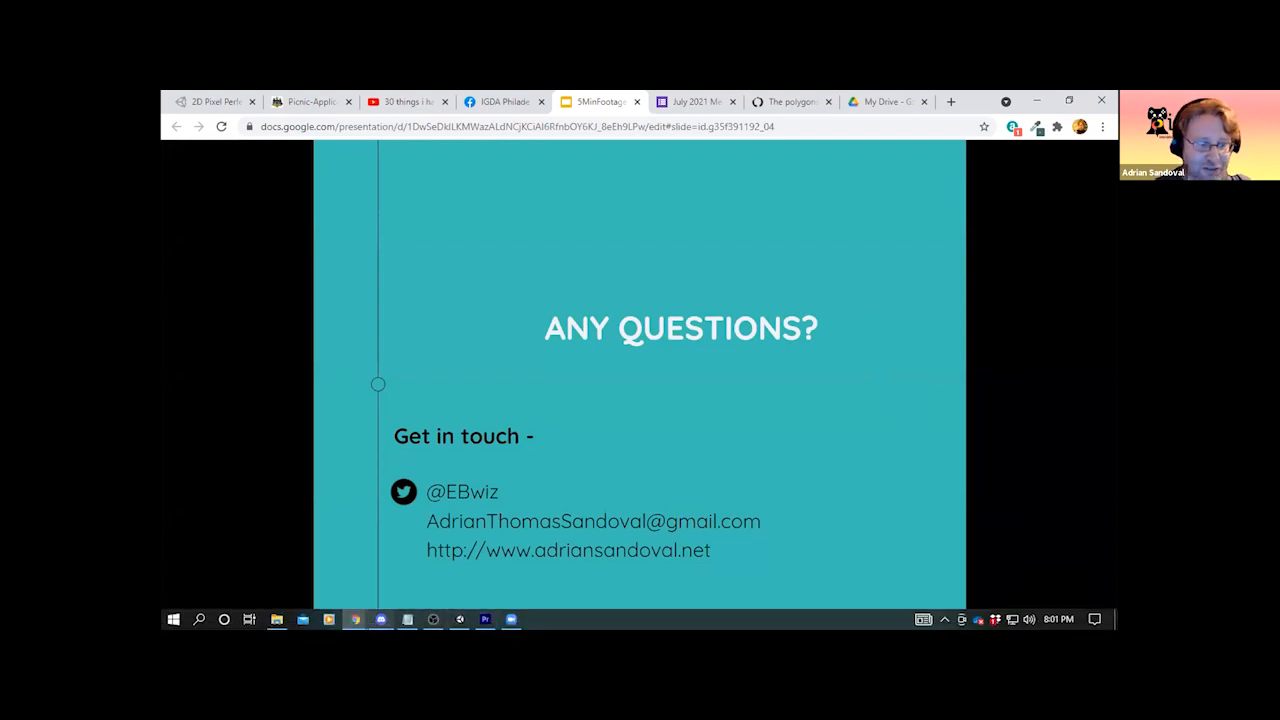